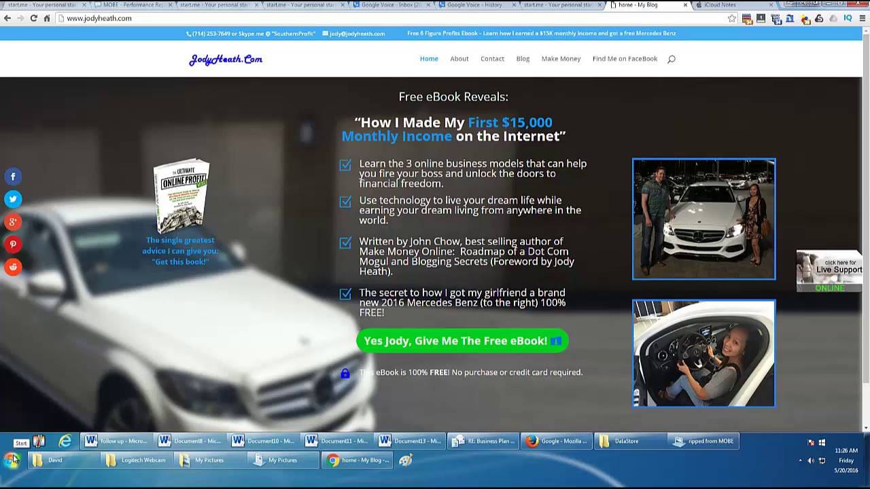
Paste the screenshot into a new blank Word document, then close it without saving
right_click(426, 442)
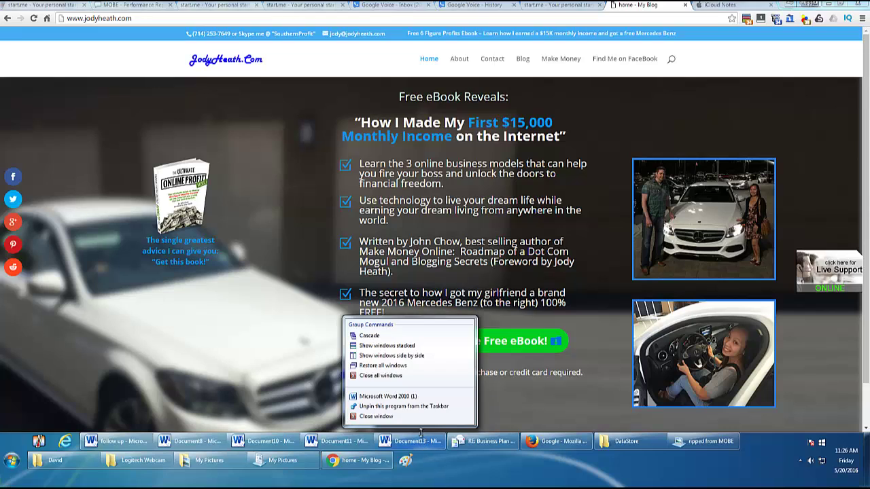
click(378, 397)
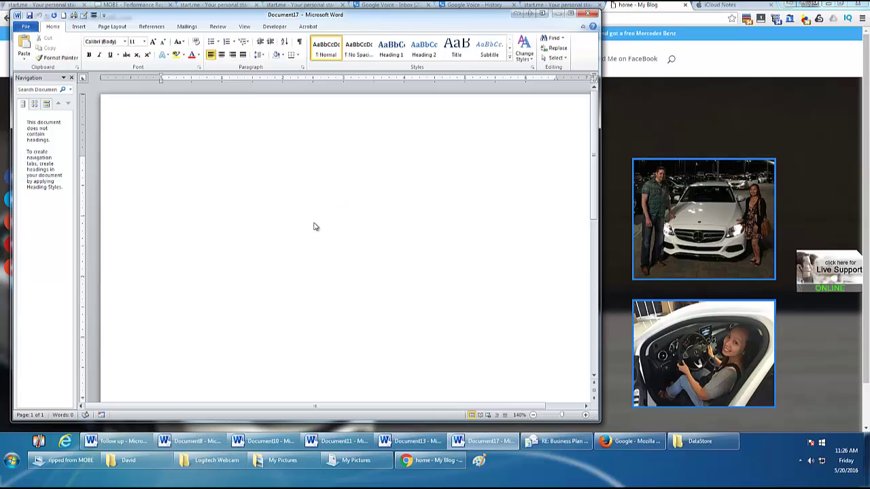
key(ctrl+v)
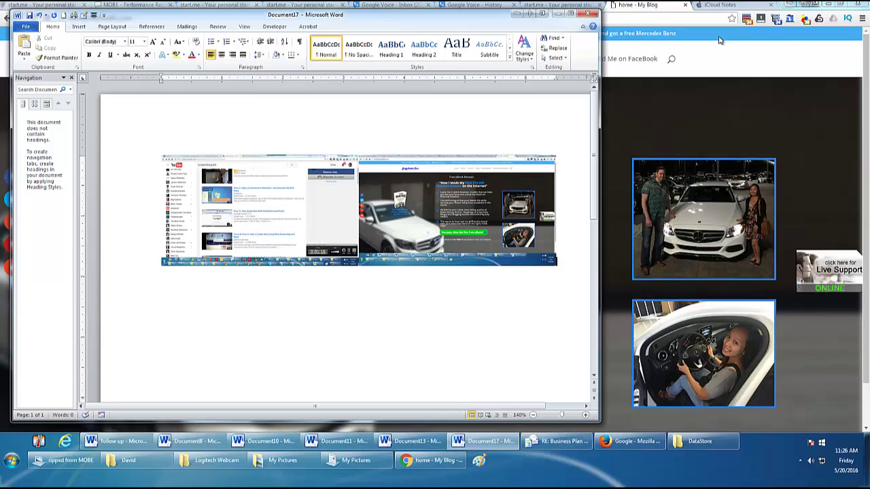
click(587, 13)
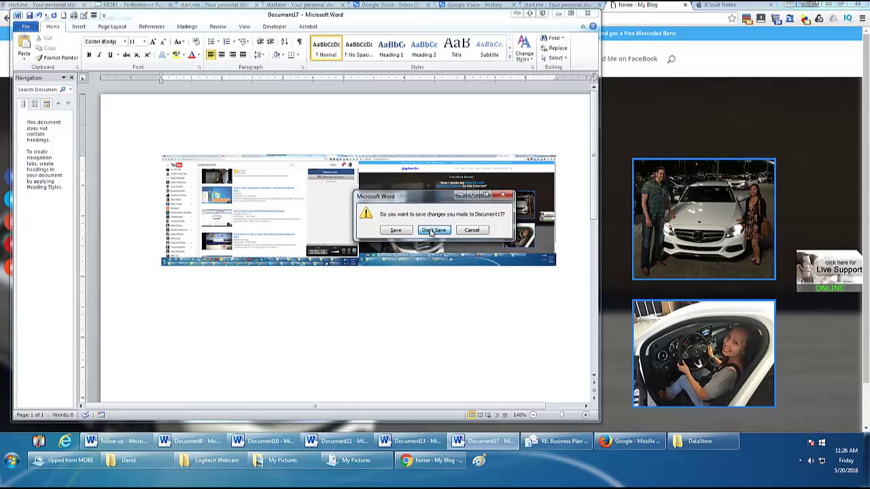
click(434, 230)
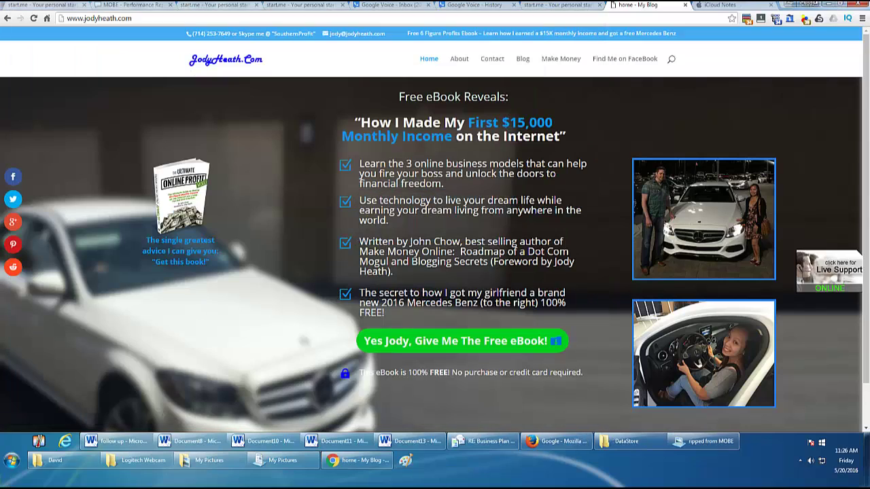
Launch Paint from the Windows 7 Start menu to get a blank Untitled canvas
click(12, 462)
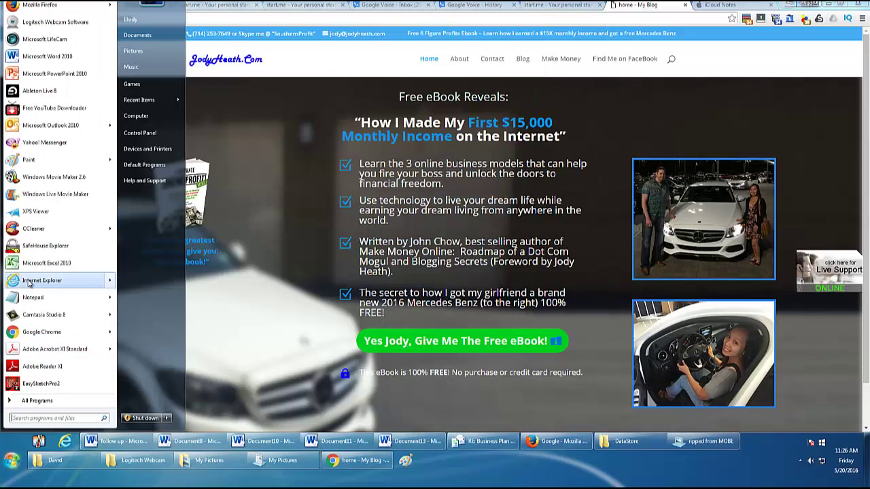
mouse_move(25, 165)
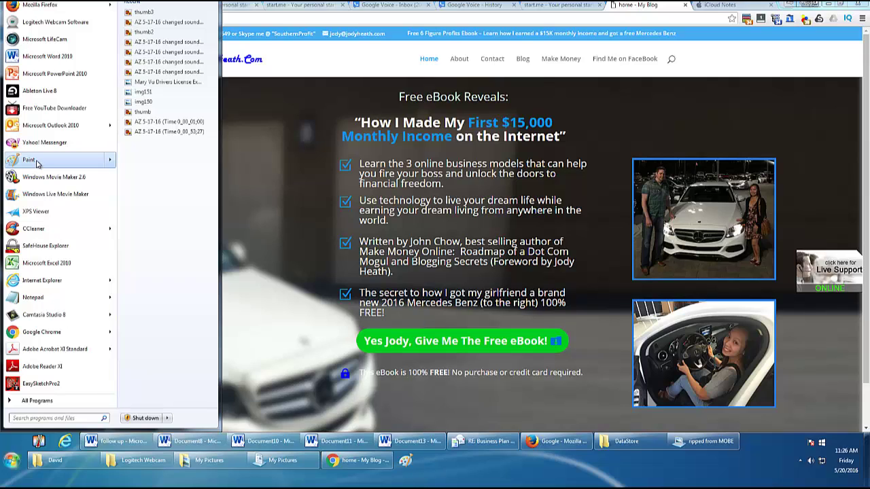
click(38, 160)
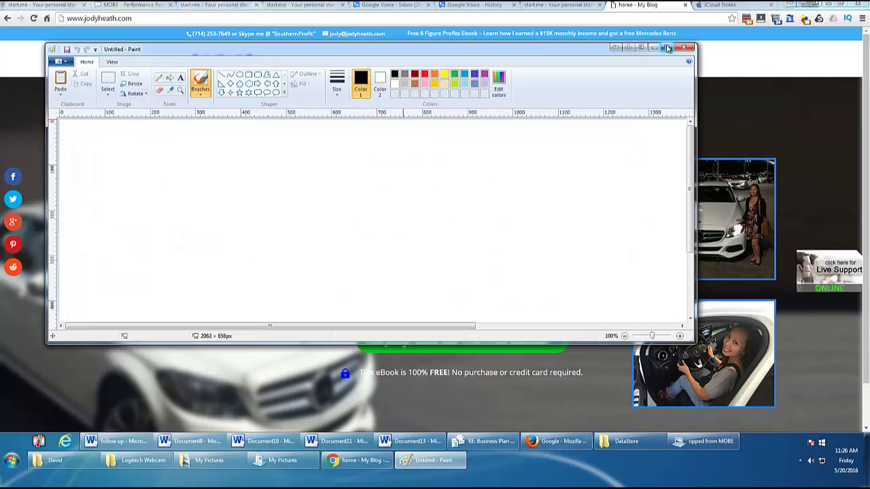
Maximize Paint and paste the 3840 x 1080 screenshot of both browser windows onto the canvas
click(667, 47)
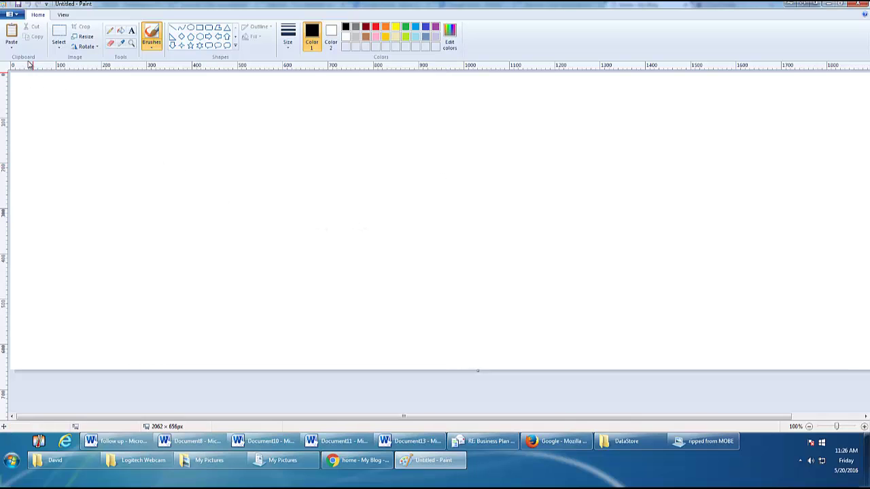
click(20, 15)
click(93, 185)
click(12, 35)
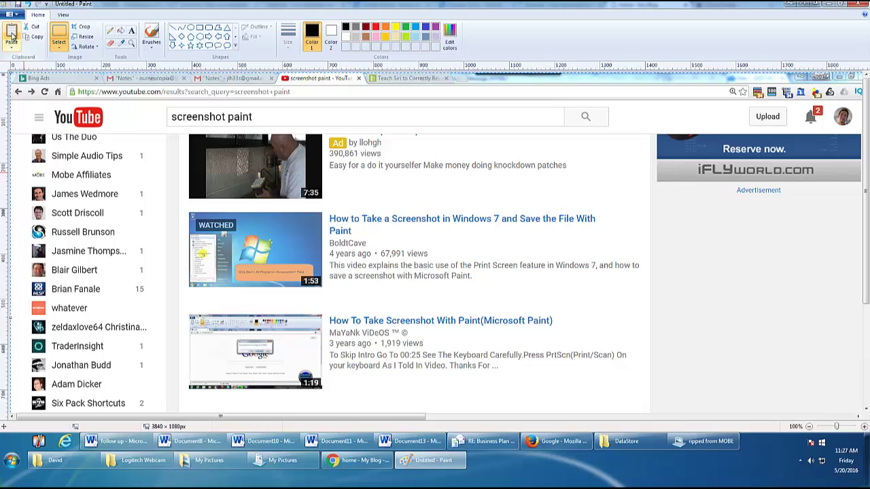
key(Delete)
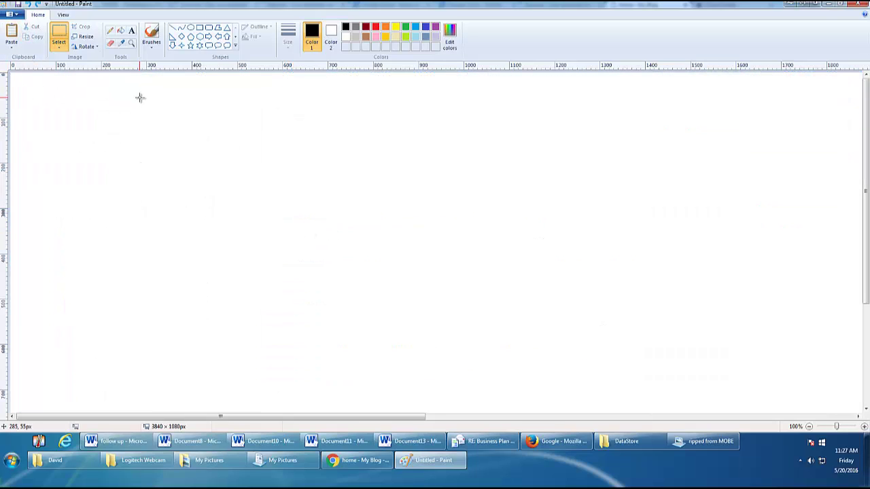
key(ctrl+v)
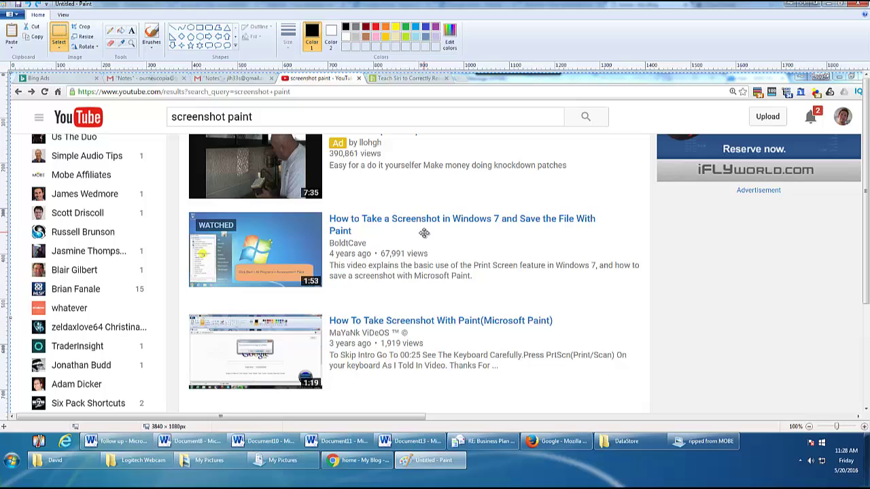
scroll(424, 234, down, 3)
scroll(424, 233, up, 2)
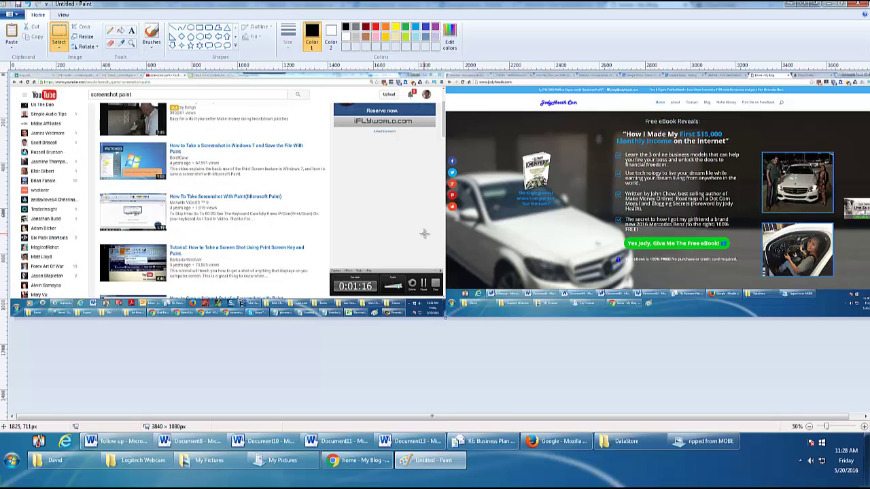
scroll(424, 233, down, 1)
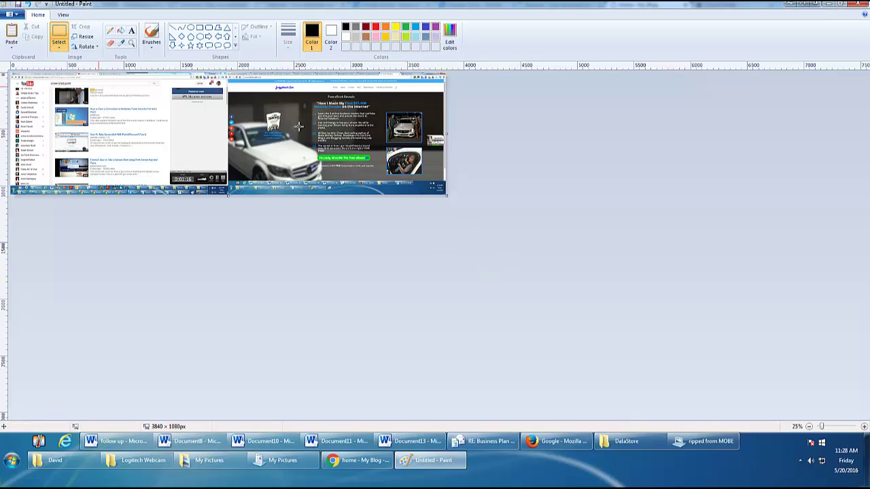
click(318, 134)
click(328, 135)
click(132, 144)
click(133, 143)
click(56, 41)
scroll(415, 204, up, 1)
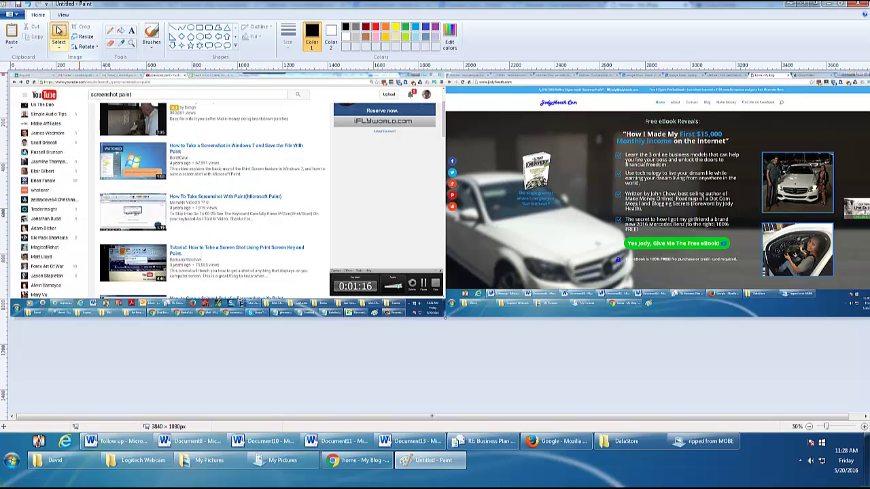
click(58, 31)
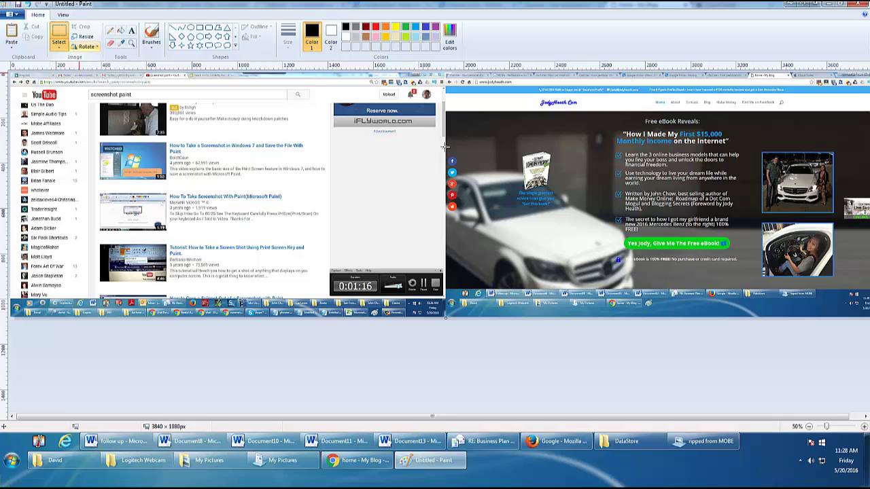
drag(492, 123, 841, 283)
click(709, 360)
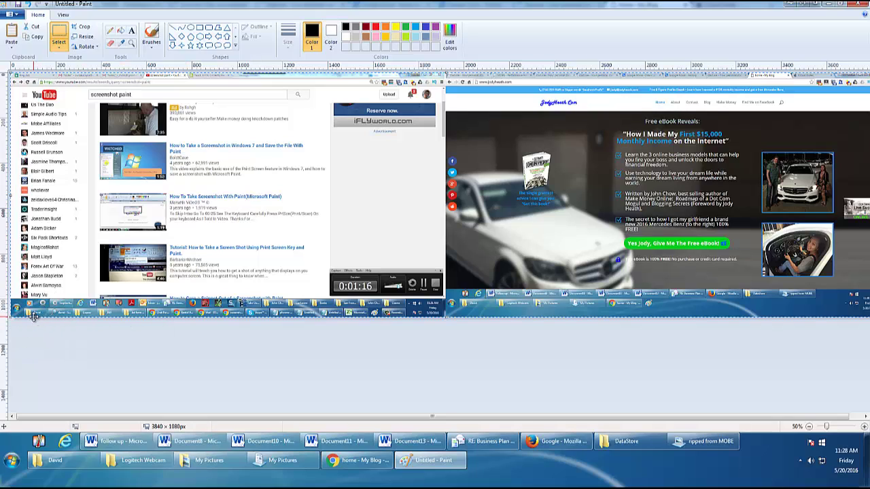
Shift the JodyHeath.com page to the canvas's left edge and trim the canvas height to 1056 px
click(269, 321)
click(270, 322)
drag(584, 202, 467, 207)
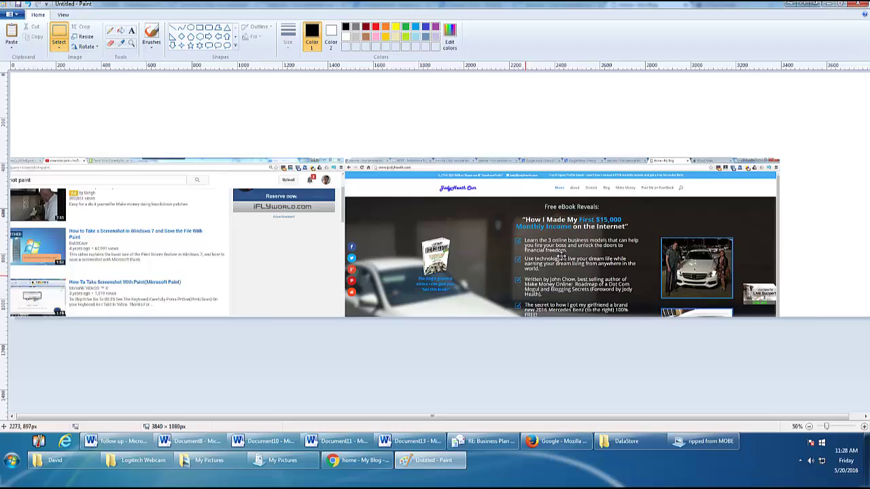
mouse_move(561, 256)
mouse_down()
mouse_move(356, 188)
mouse_move(265, 201)
mouse_move(152, 196)
mouse_up()
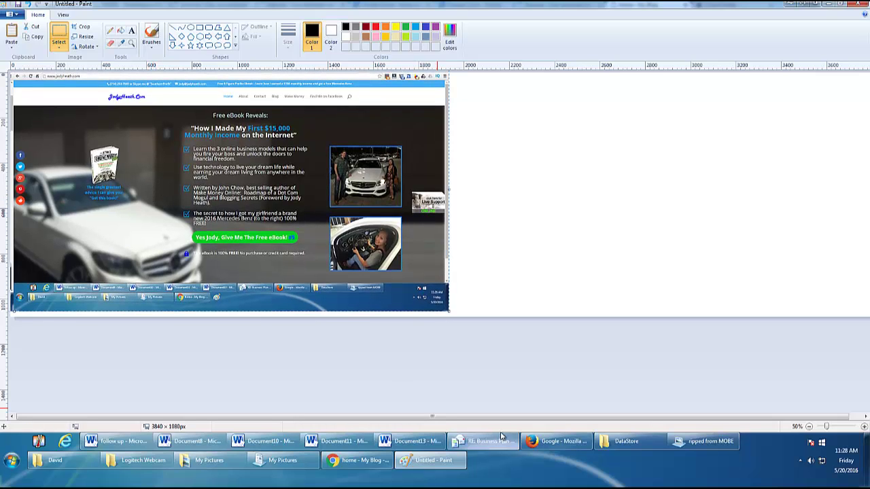
drag(449, 321, 448, 313)
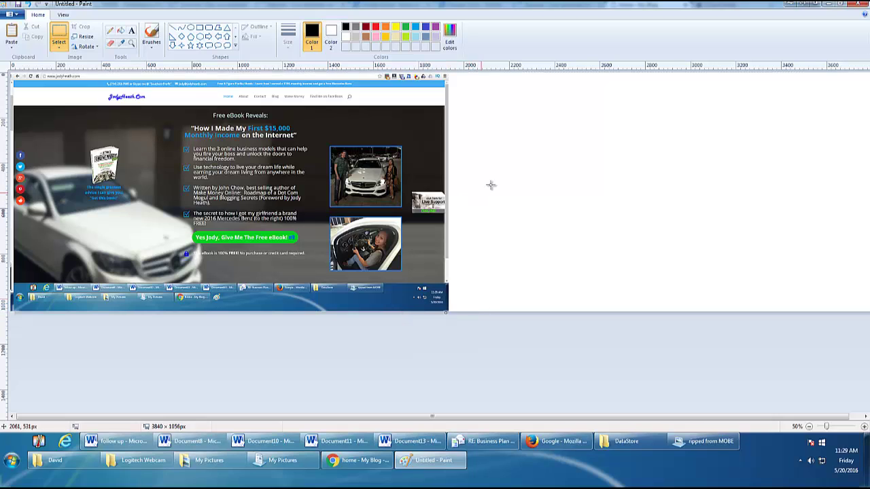
scroll(514, 204, down, 1)
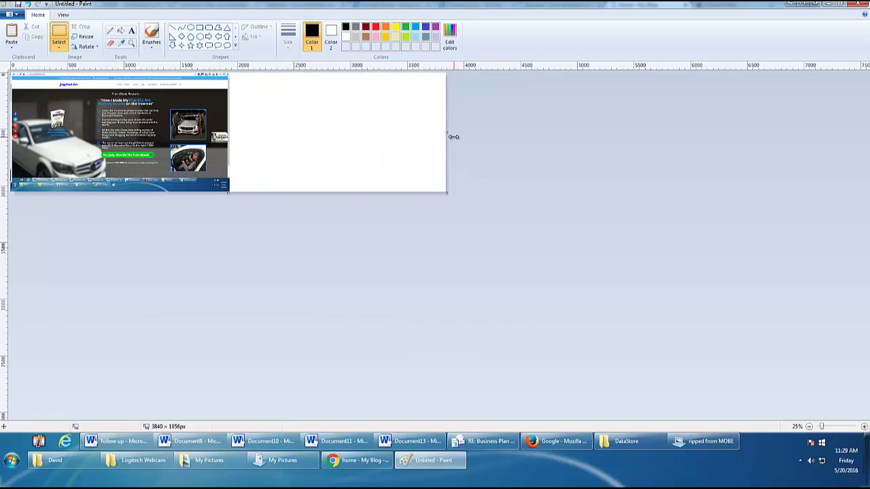
Narrow the canvas to 1930 px wide so only the JodyHeath.com page remains
drag(447, 134, 229, 136)
scroll(252, 178, up, 1)
scroll(401, 195, up, 1)
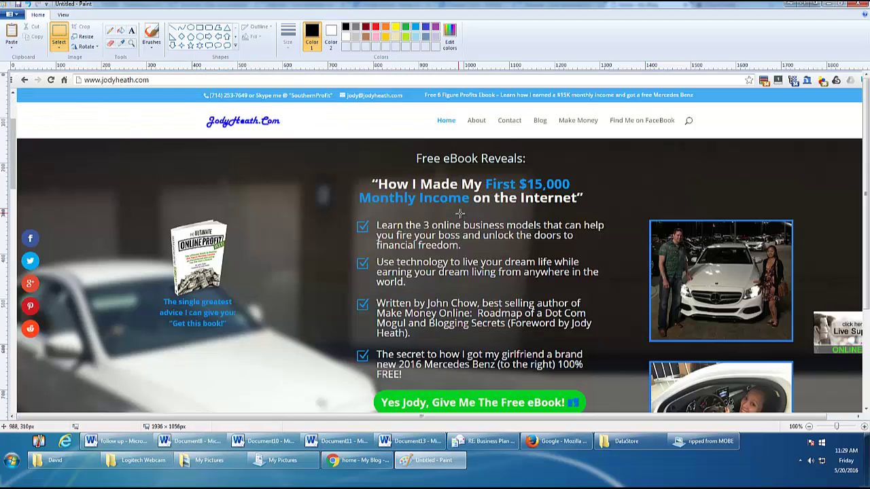
scroll(462, 214, down, 1)
drag(449, 195, 448, 196)
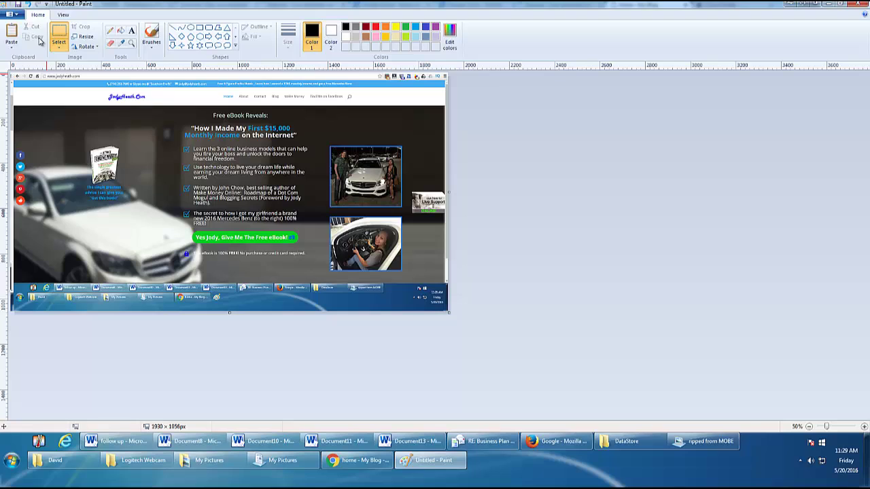
Resize the image by pixels to 500 px wide (500 x 273), keeping the aspect ratio
click(81, 40)
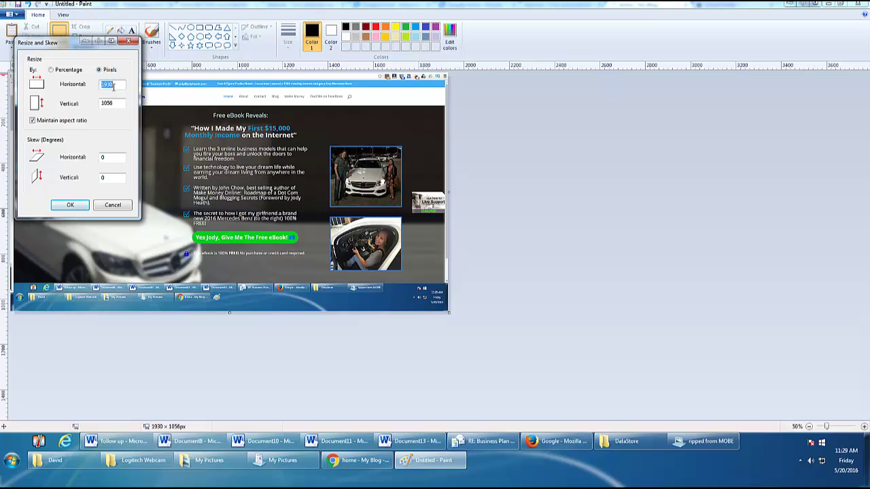
text(500)
click(77, 207)
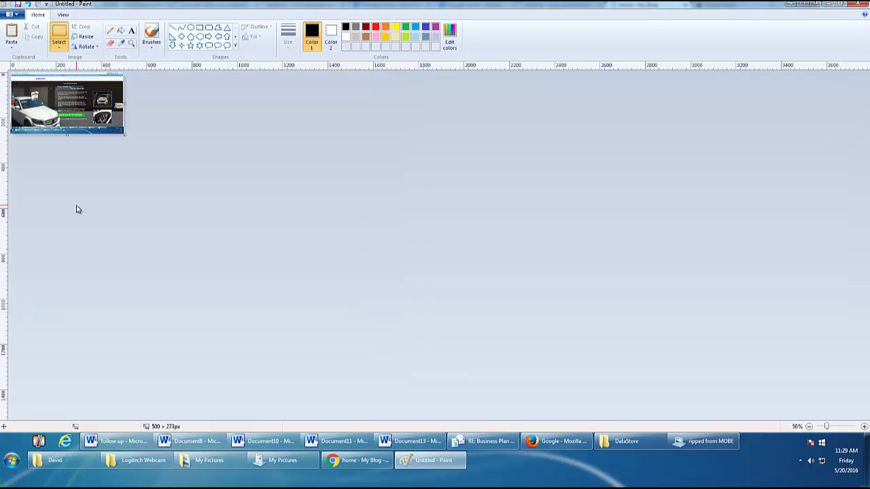
Toggle undo and redo of the 500 px shrink, ending at the full 1930 x 1056 px image
key(ctrl+z)
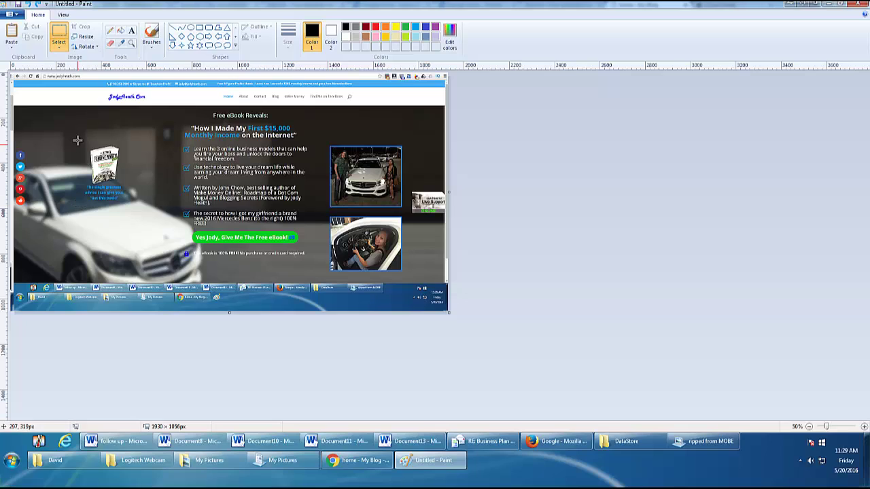
click(38, 4)
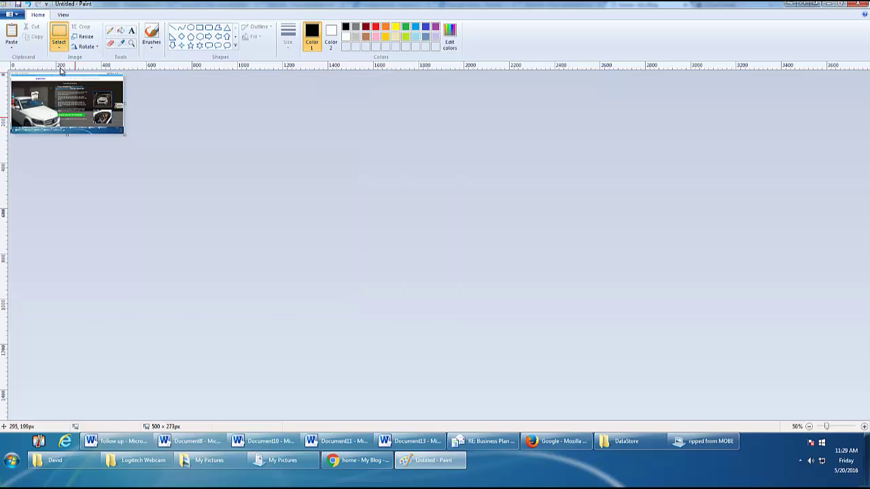
click(29, 5)
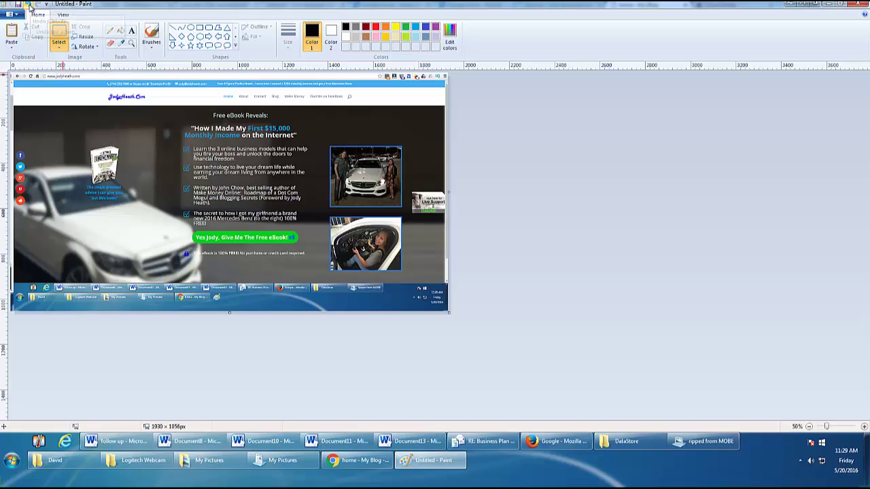
click(38, 4)
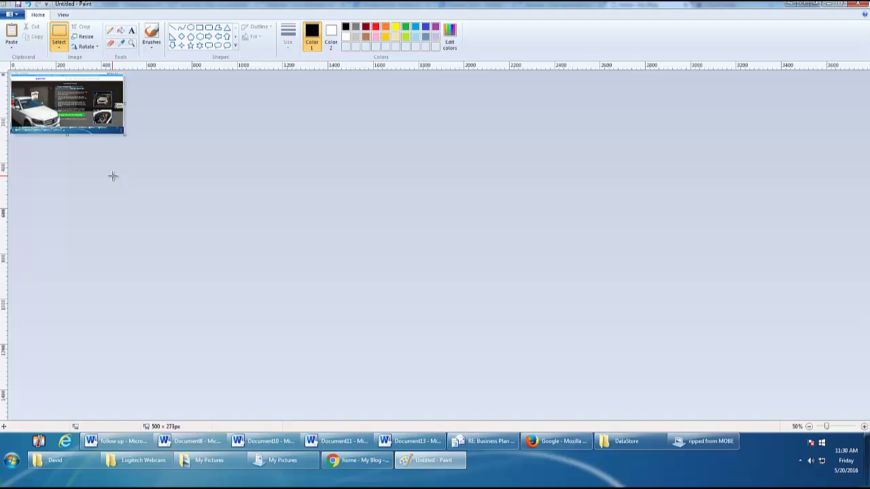
key(ctrl+z)
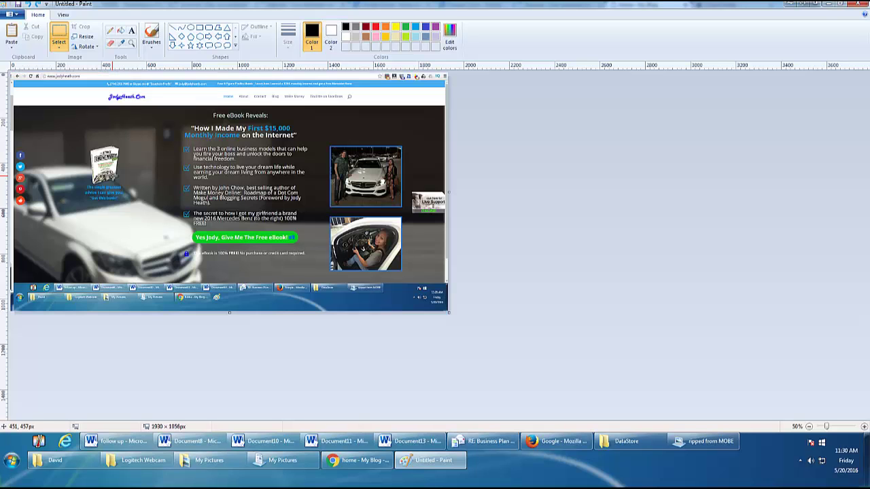
key(ctrl+y)
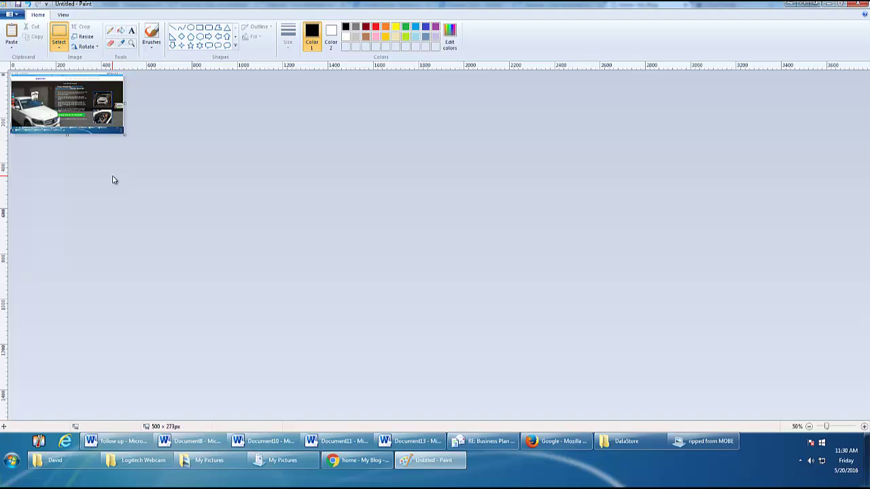
key(ctrl+z)
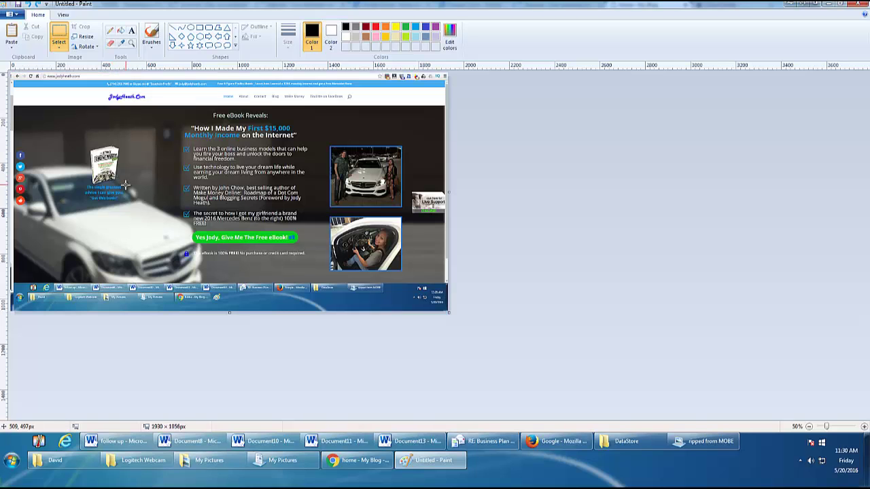
key(ctrl+z)
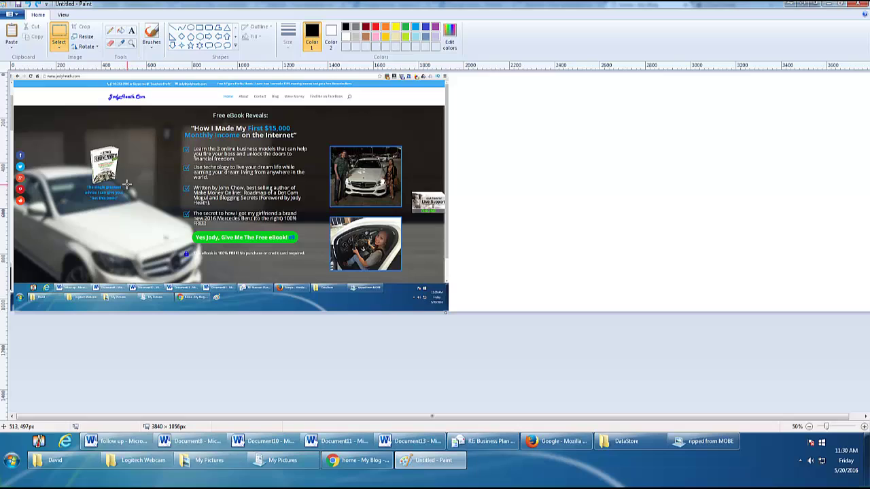
key(ctrl+z)
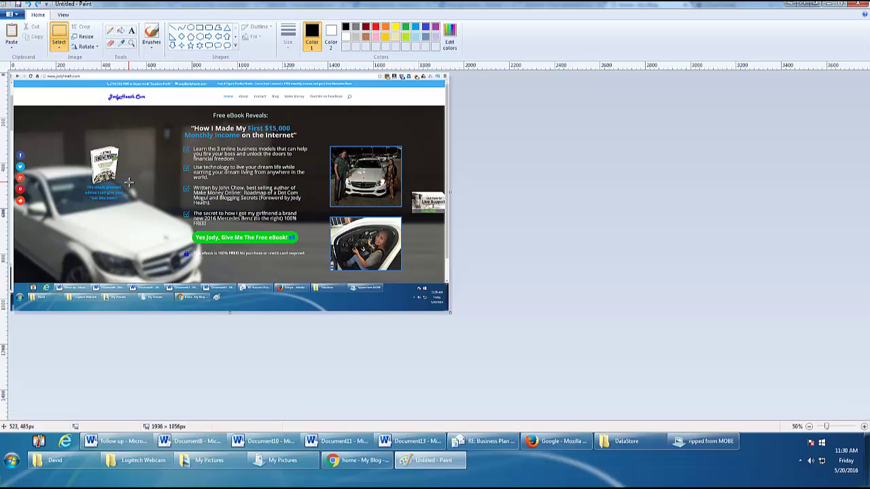
key(ctrl+z)
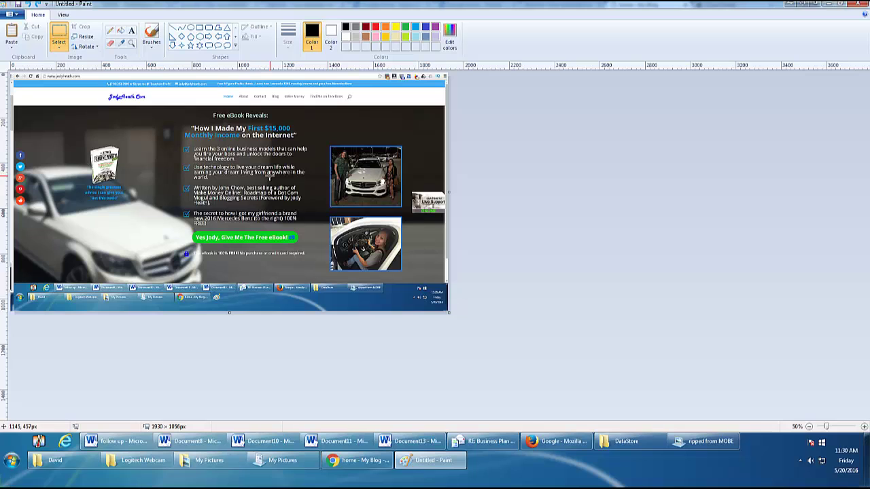
Move the upper car photo to the top-left and crop the canvas to it, about 328 x 280 px
key(ctrl+a)
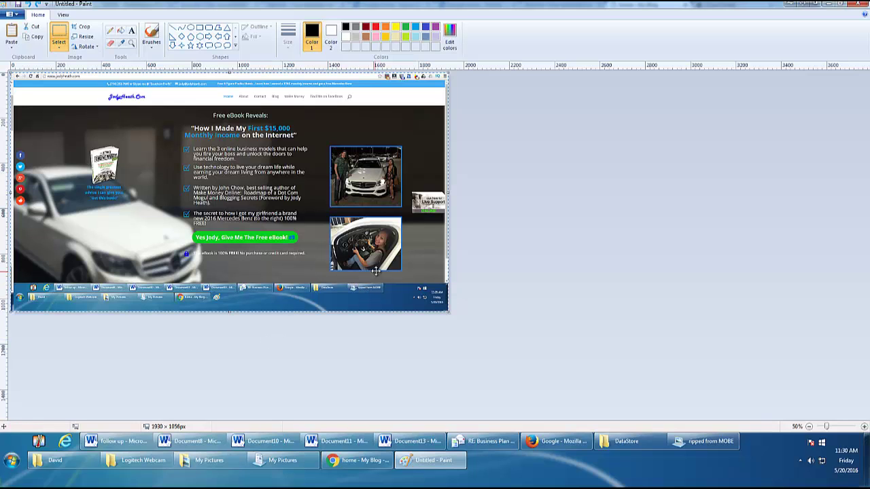
drag(403, 271, 86, 198)
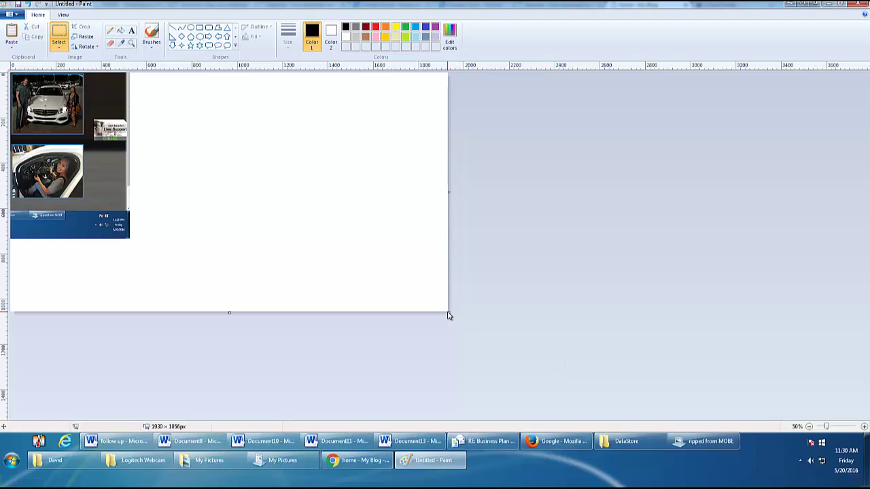
drag(448, 314, 85, 136)
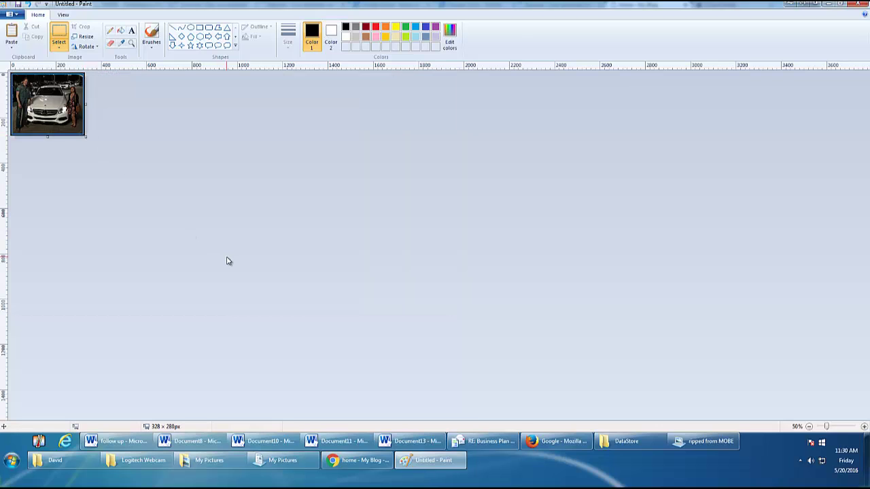
click(17, 17)
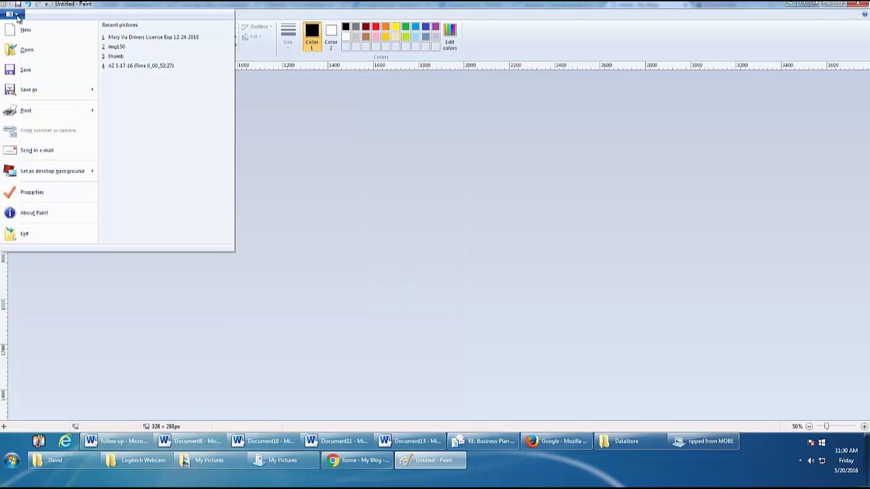
mouse_move(41, 92)
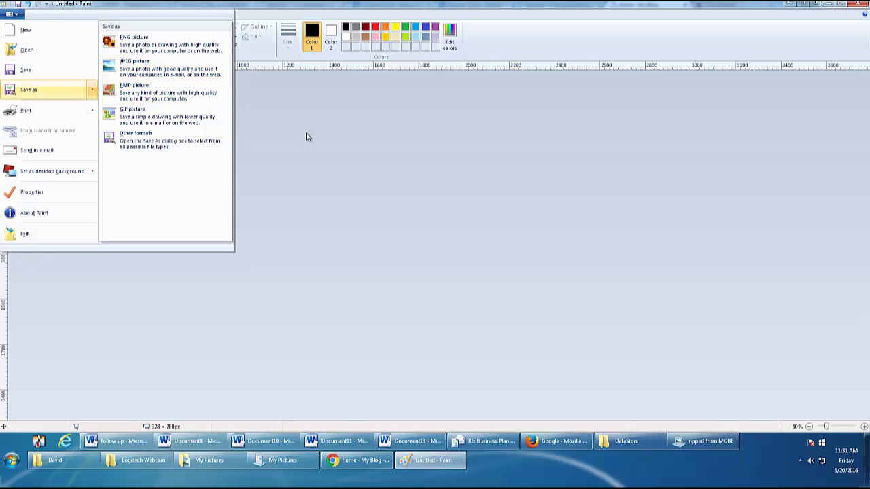
click(396, 198)
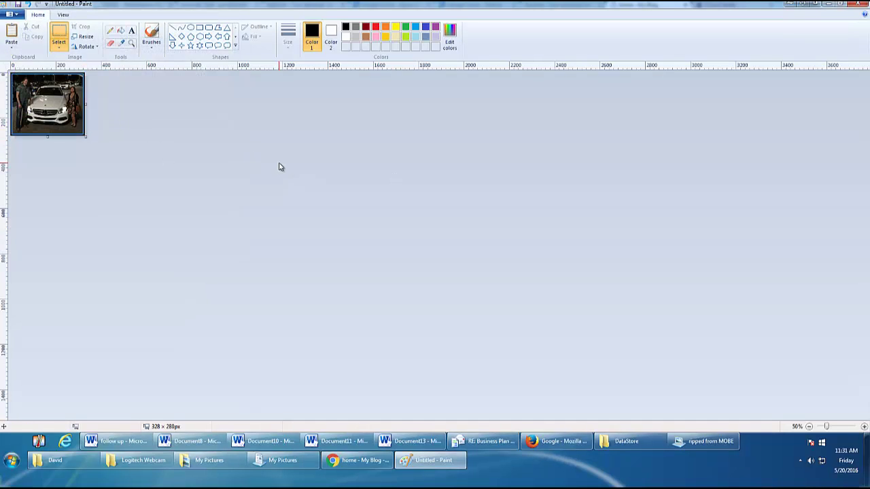
Paste the full page screenshot back and copy the upper car photo using a rectangular selection
key(ctrl+v)
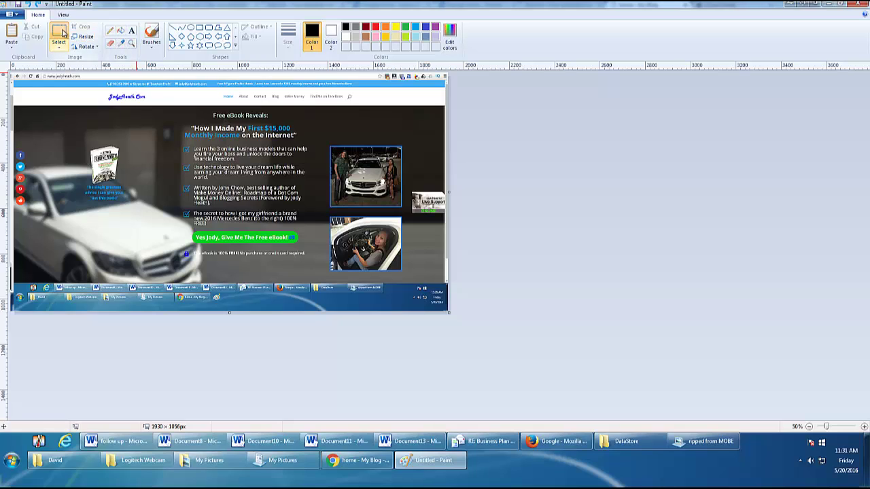
click(62, 34)
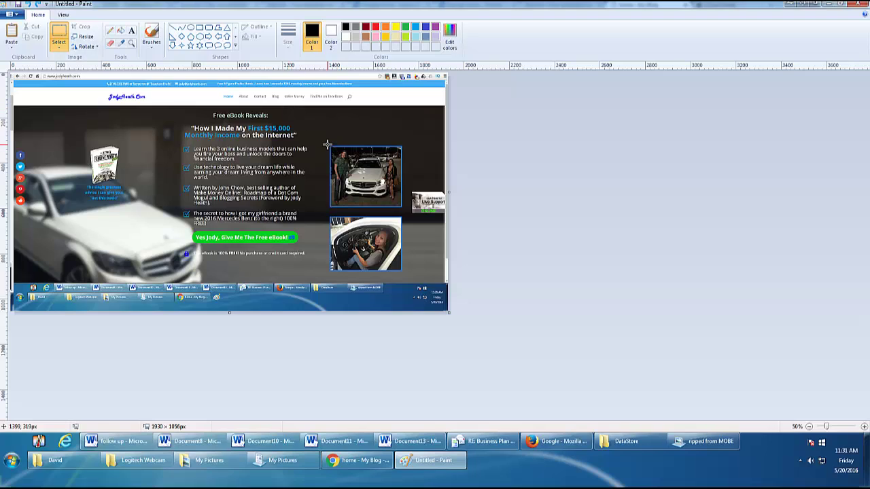
drag(329, 145, 403, 208)
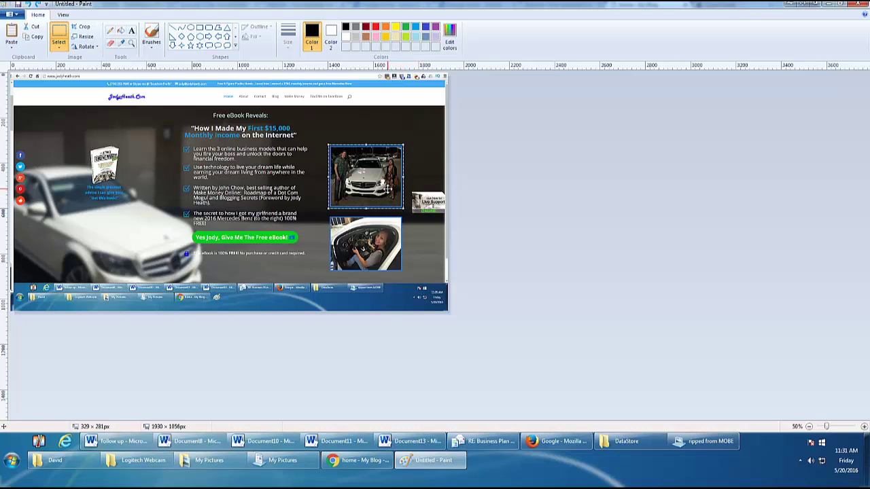
click(38, 40)
click(245, 292)
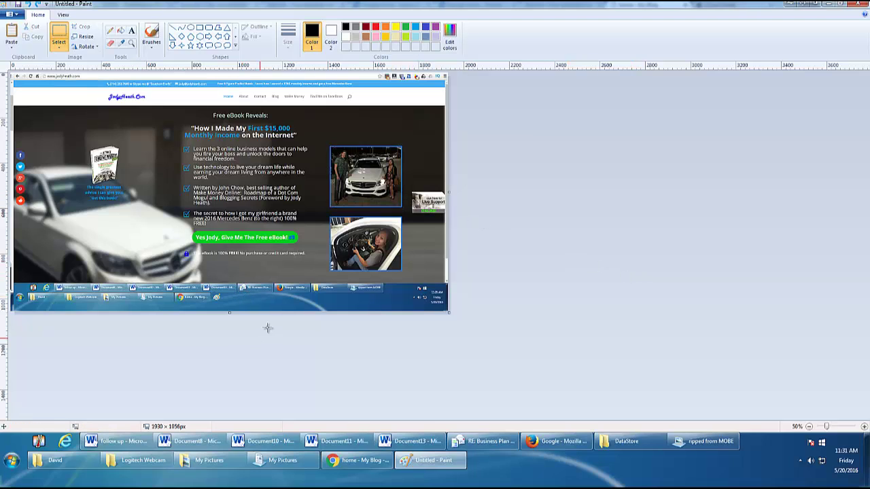
Open a second blank Paint window from the taskbar, keeping the screenshot window unsaved
click(13, 15)
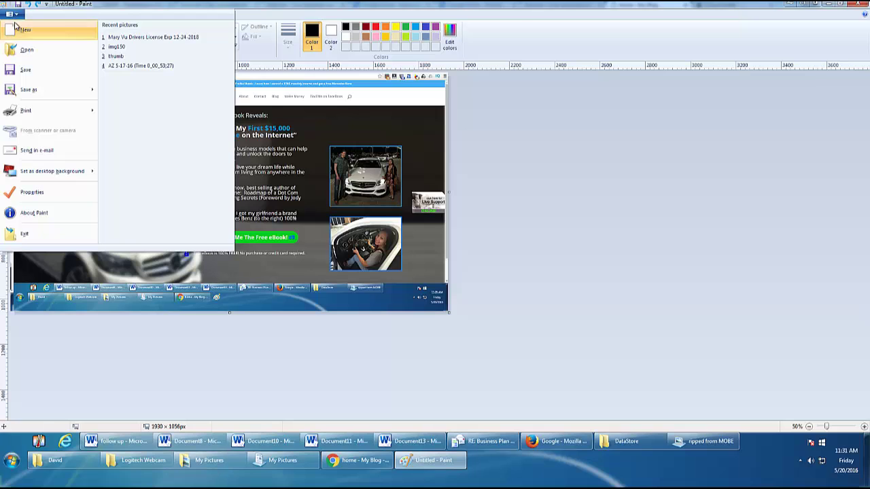
click(21, 30)
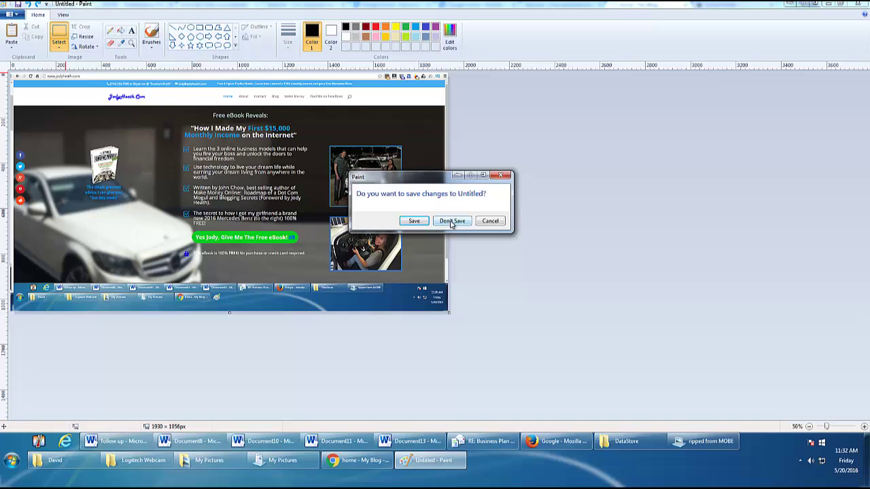
click(490, 226)
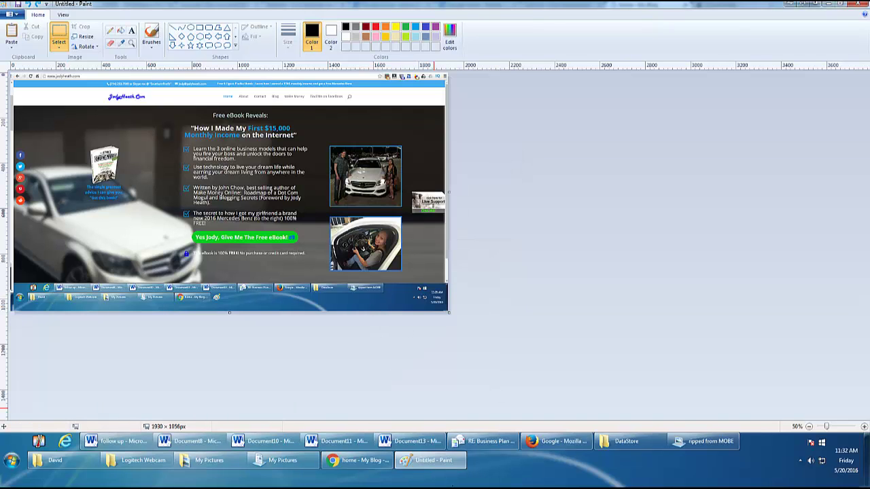
right_click(446, 461)
click(406, 397)
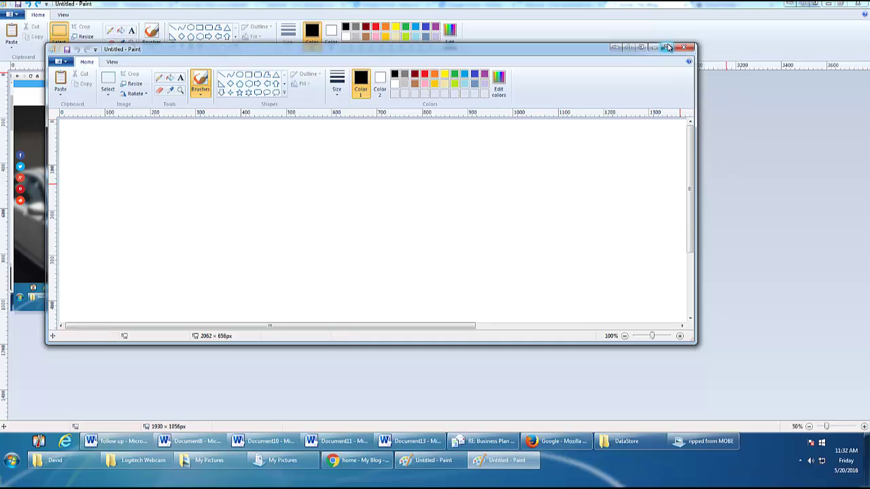
Maximize the new Paint window and shrink its blank canvas to a small size
click(667, 47)
scroll(664, 210, down, 2)
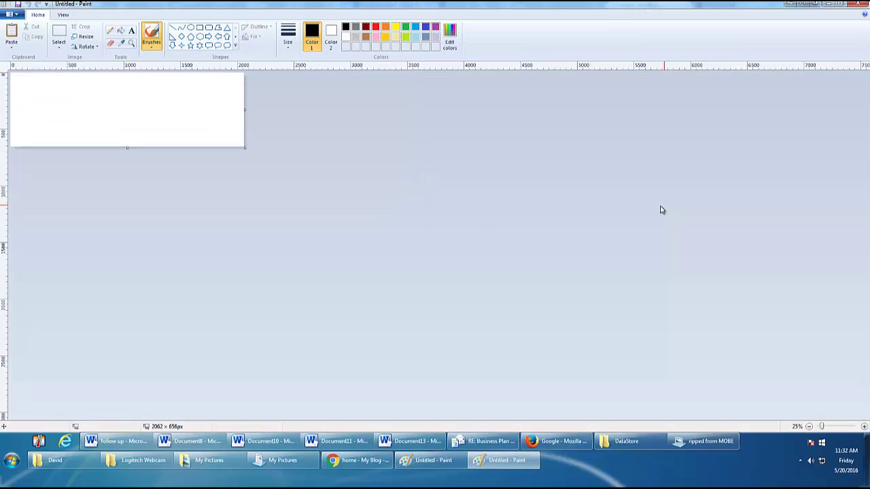
drag(245, 147, 26, 81)
scroll(163, 159, up, 3)
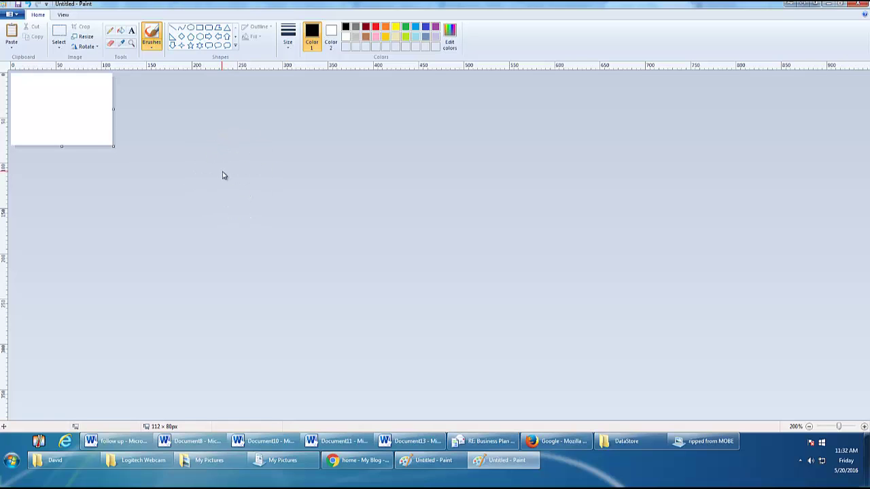
Paste the car photo, then paste the 1930 × 1056 webpage screenshot over it
key(ctrl+v)
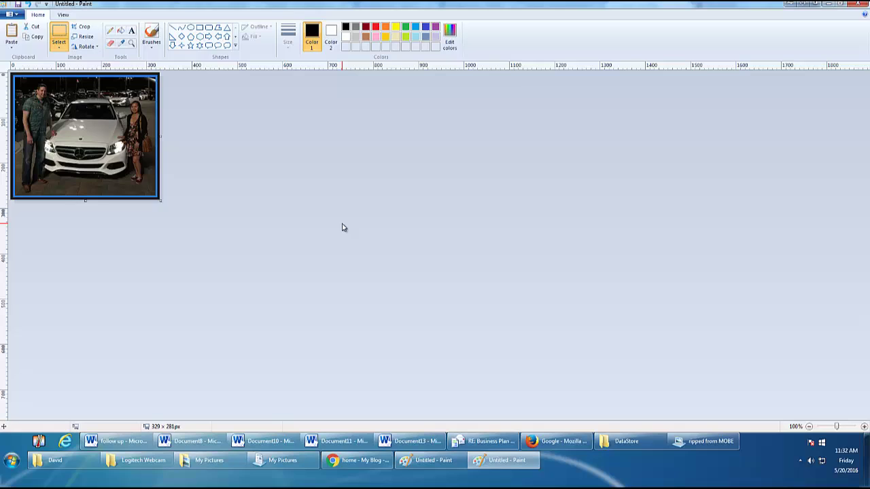
scroll(341, 228, down, 1)
key(ctrl+v)
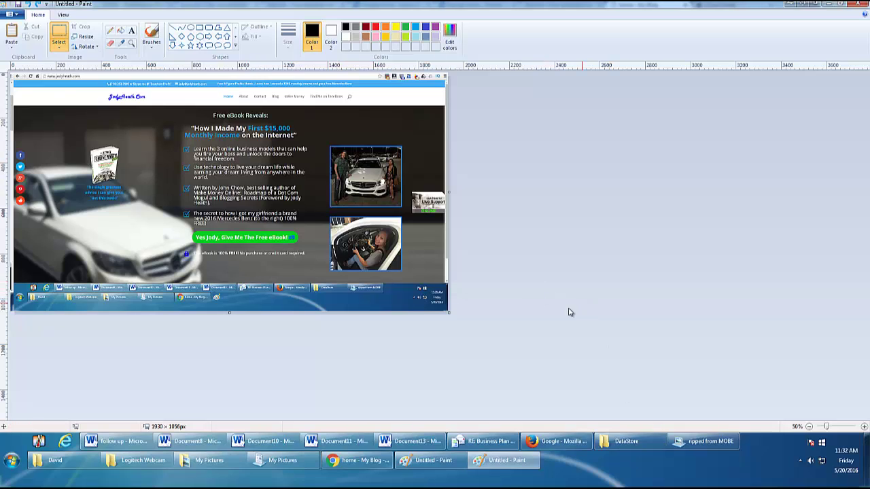
Start a new picture without saving, shrink its canvas, and paste the 329 × 281 car photo
click(10, 15)
click(65, 44)
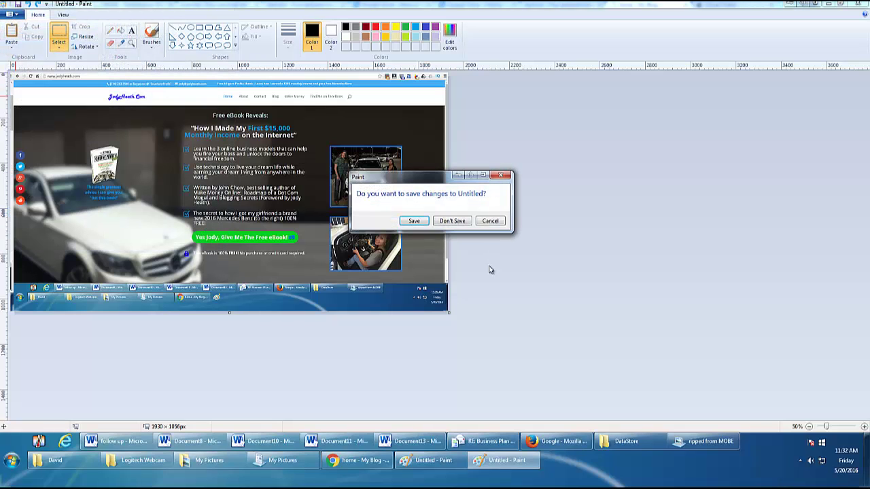
click(452, 221)
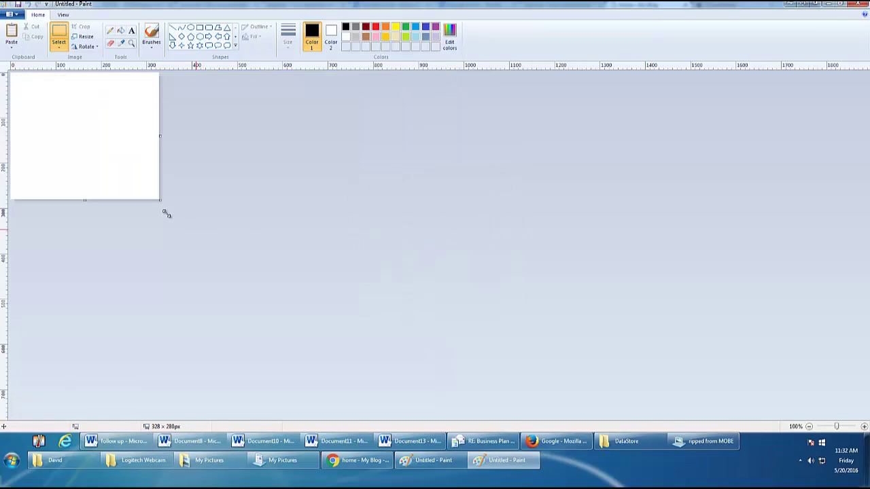
drag(160, 201, 39, 102)
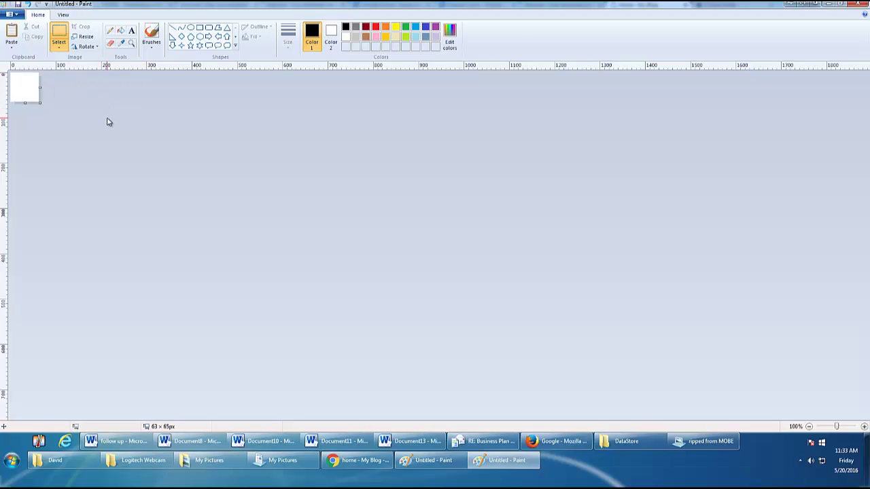
key(ctrl+v)
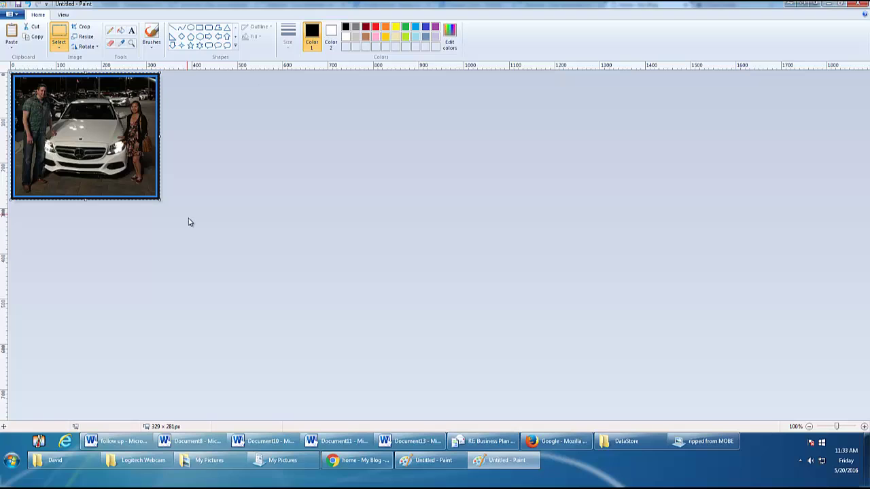
click(15, 14)
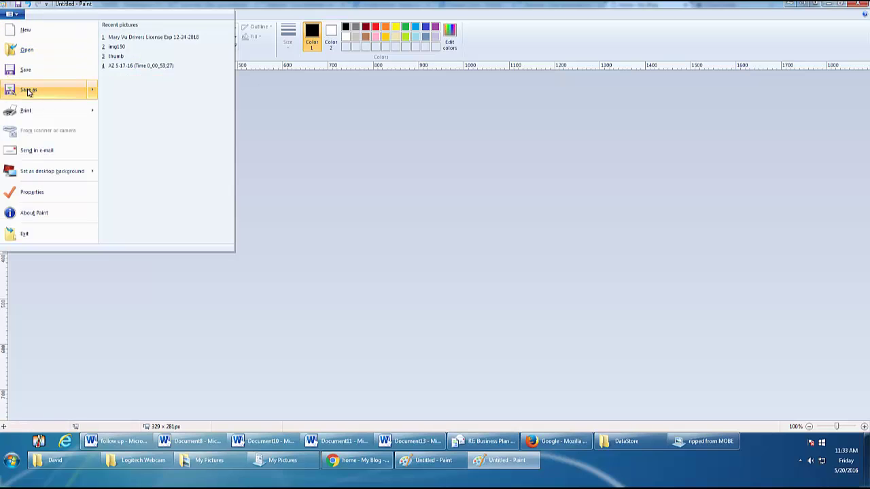
mouse_move(30, 94)
click(156, 68)
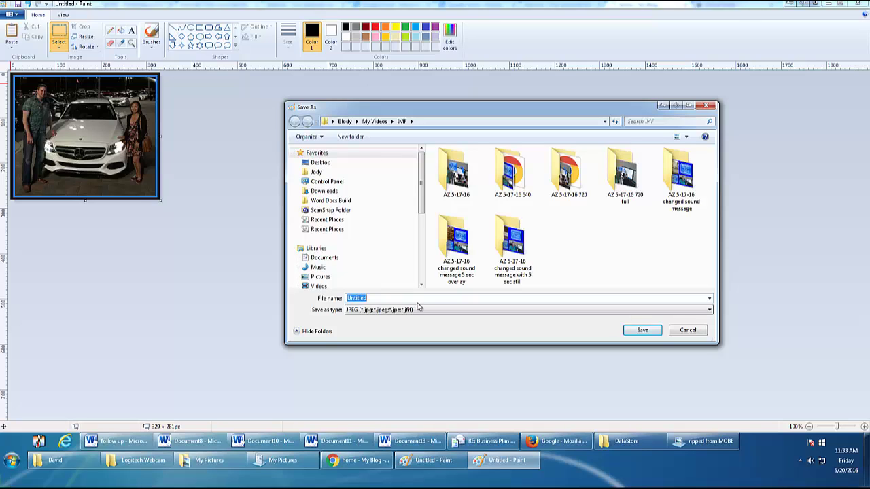
click(698, 332)
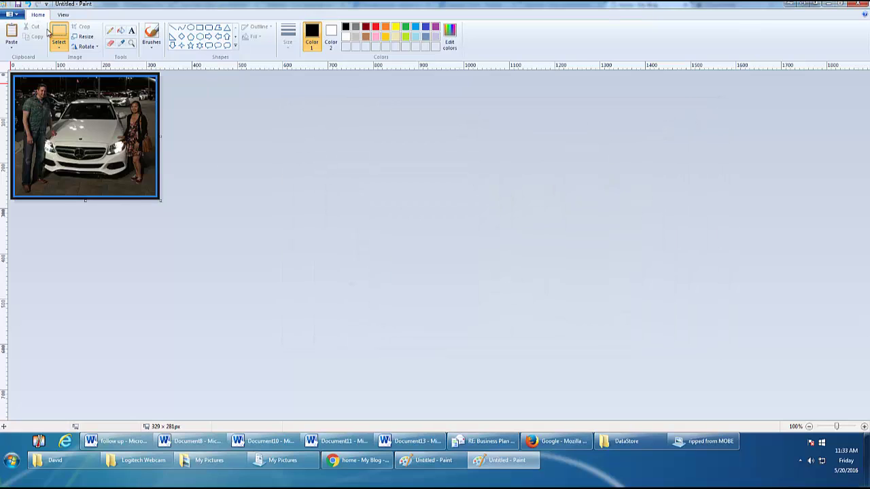
key(ctrl+z)
key(ctrl+z)
key(ctrl+z)
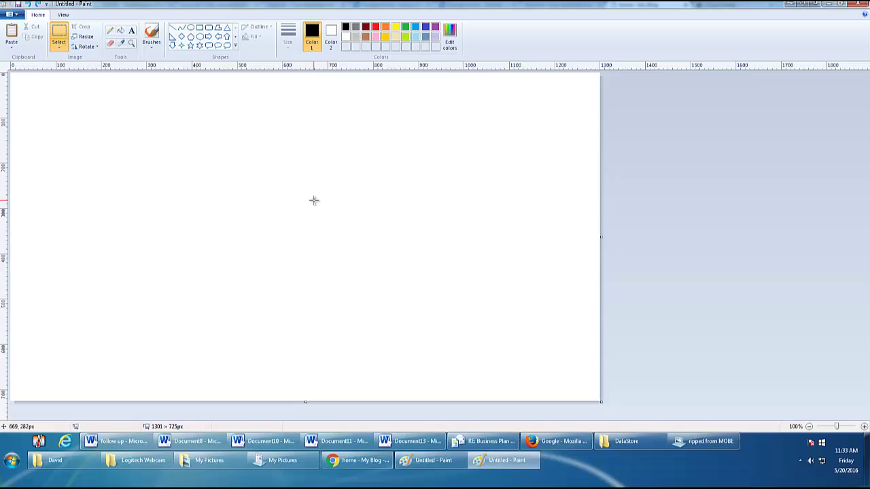
key(ctrl+y)
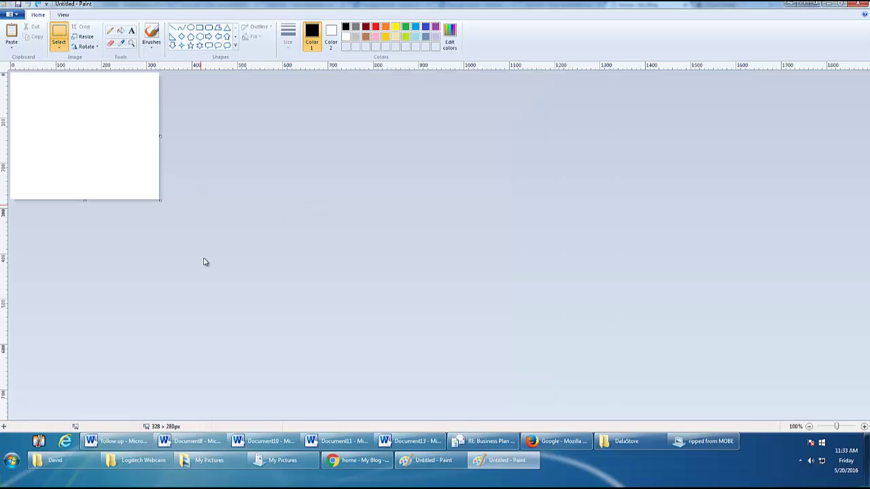
click(352, 461)
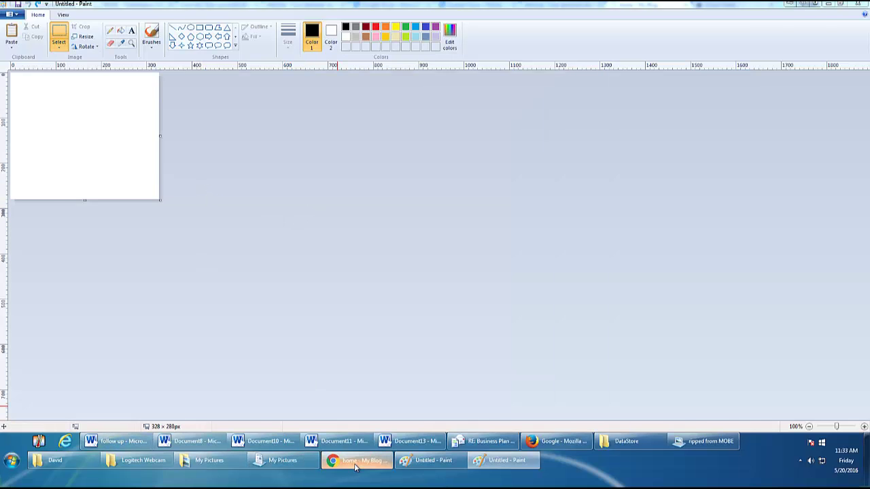
scroll(389, 357, down, 3)
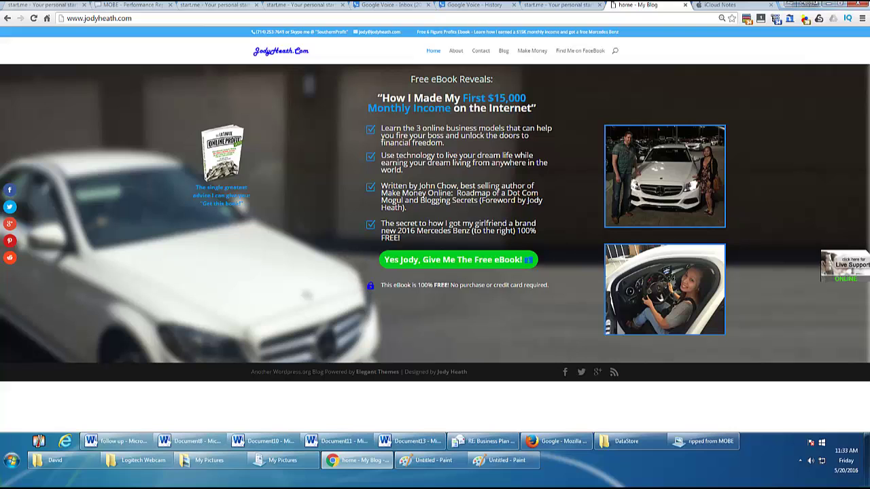
Back in Paint, undo a trial paste and shrink the canvas toward the screenshot's size
click(487, 464)
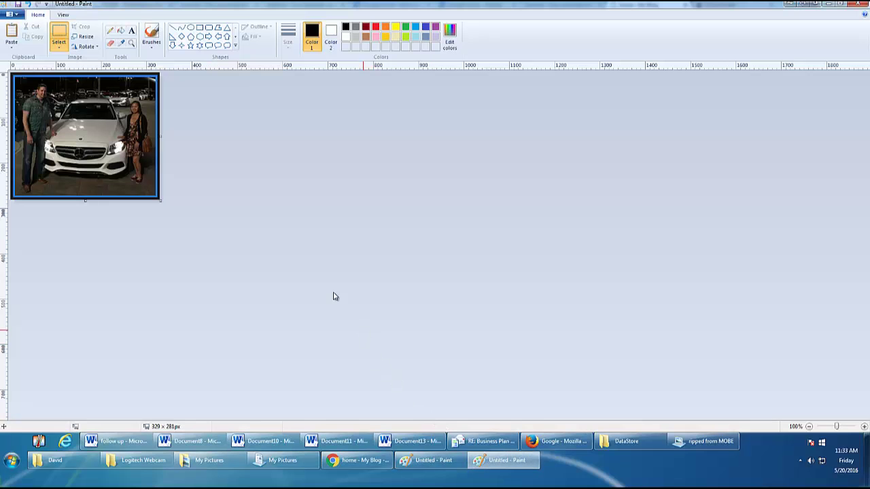
key(ctrl+v)
key(ctrl+z)
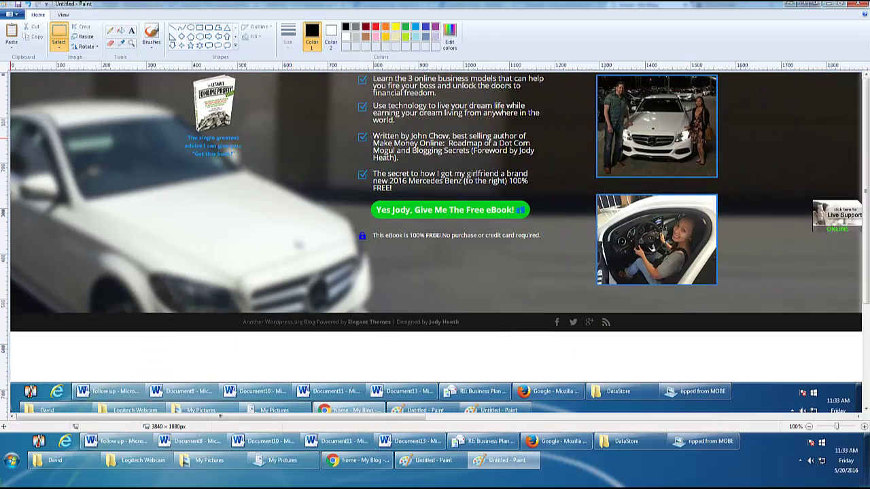
scroll(211, 217, down, 1)
scroll(180, 180, up, 1)
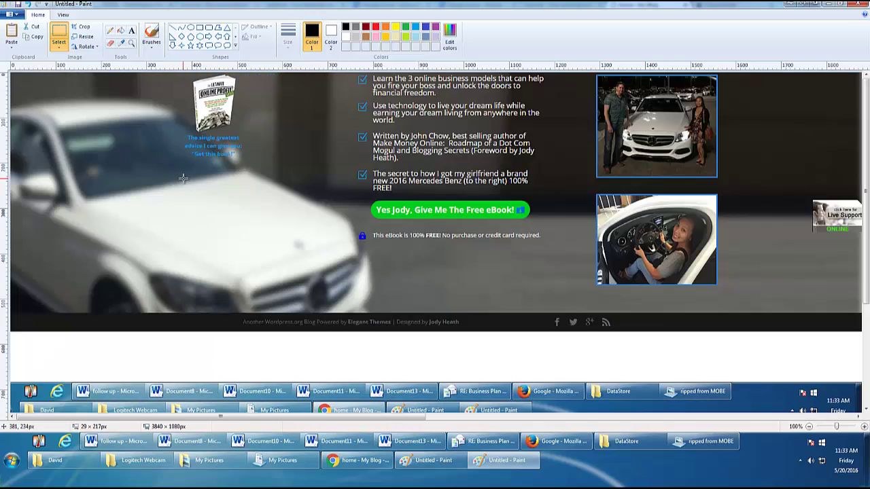
drag(271, 200, 265, 228)
scroll(356, 272, down, 1)
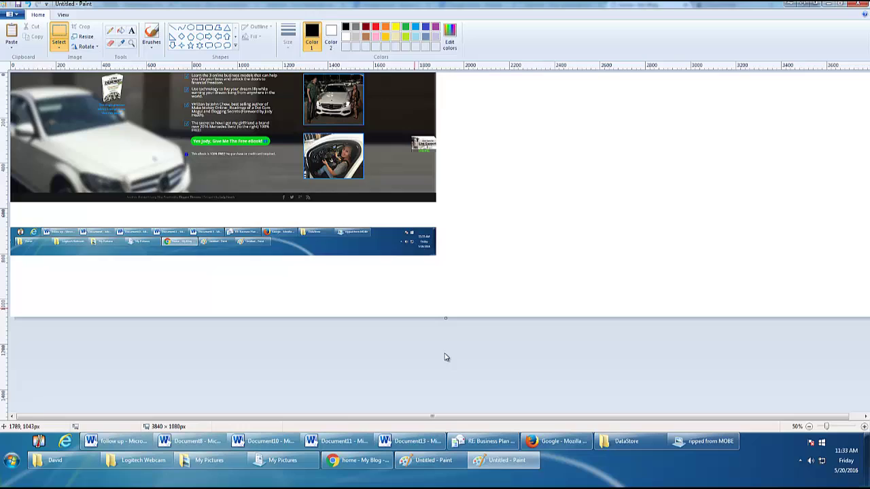
scroll(450, 342, down, 1)
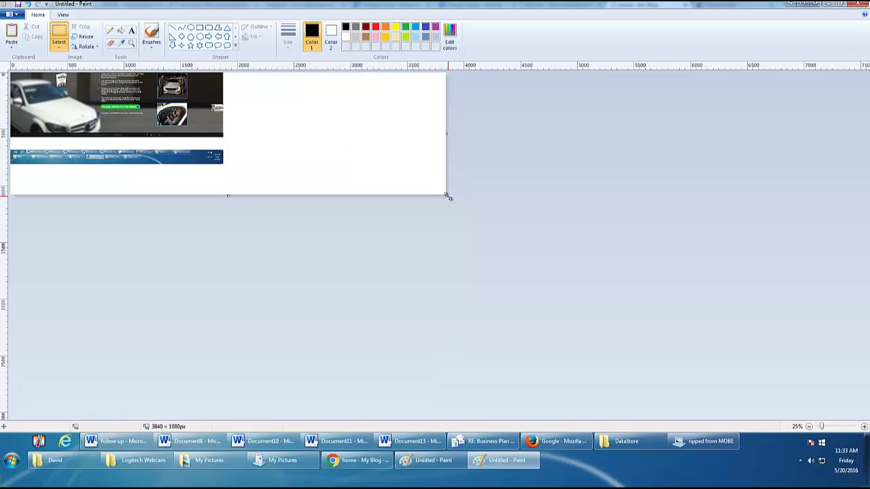
drag(447, 196, 229, 169)
scroll(278, 193, up, 2)
scroll(318, 211, down, 1)
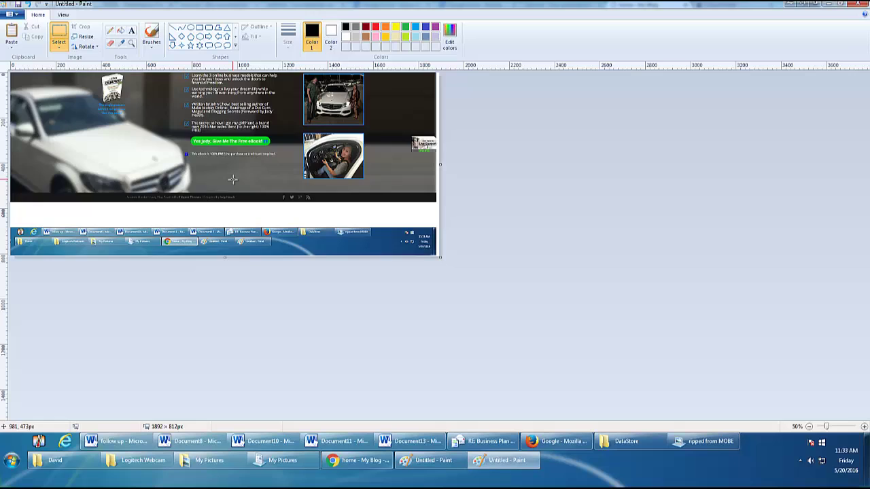
Paste the full-screen capture at the left edge and trim the canvas to 1928 × 1068
key(ctrl+v)
mouse_move(515, 199)
mouse_down()
mouse_move(224, 178)
mouse_move(184, 161)
mouse_move(181, 189)
mouse_move(201, 179)
mouse_up()
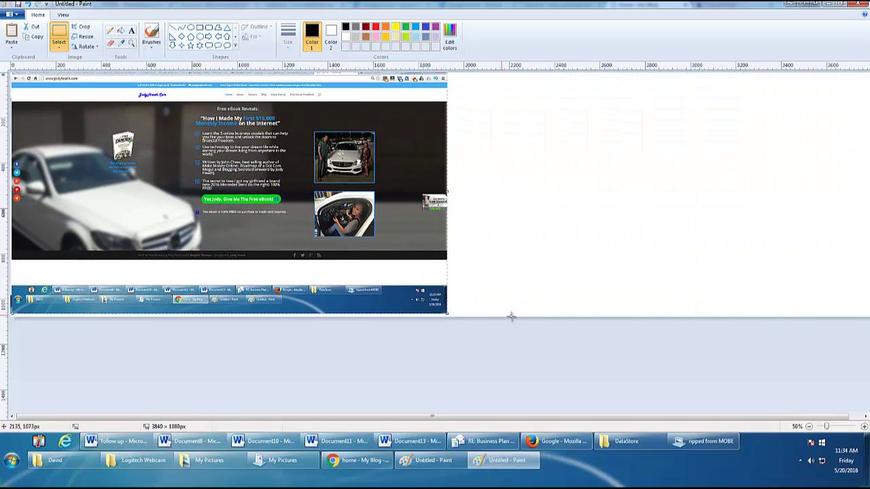
scroll(511, 316, down, 1)
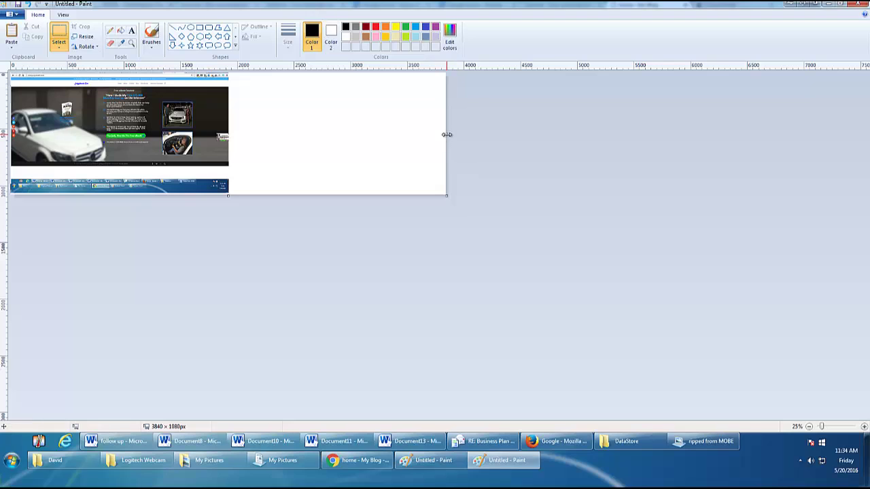
drag(447, 135, 230, 160)
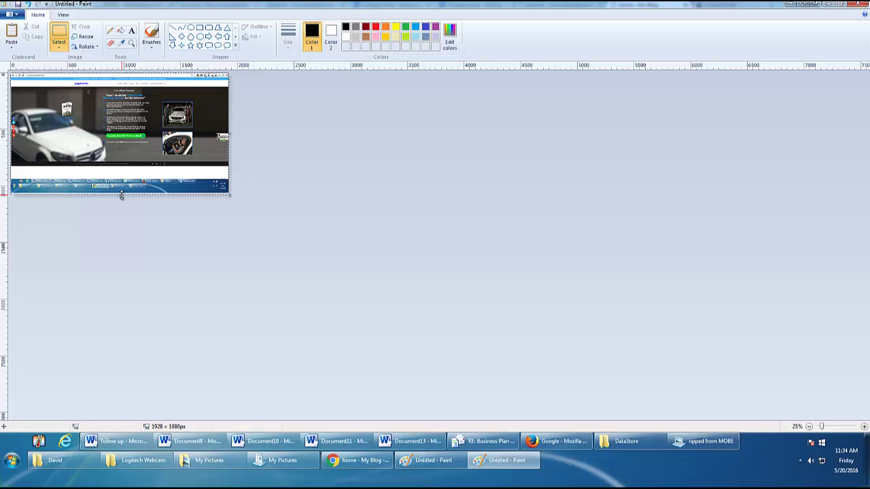
drag(121, 196, 122, 194)
scroll(170, 192, up, 1)
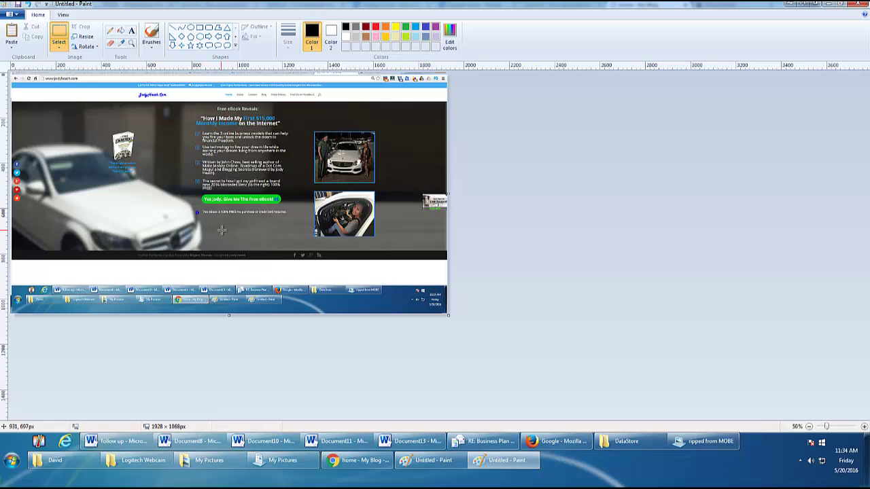
scroll(222, 231, up, 1)
scroll(222, 231, down, 1)
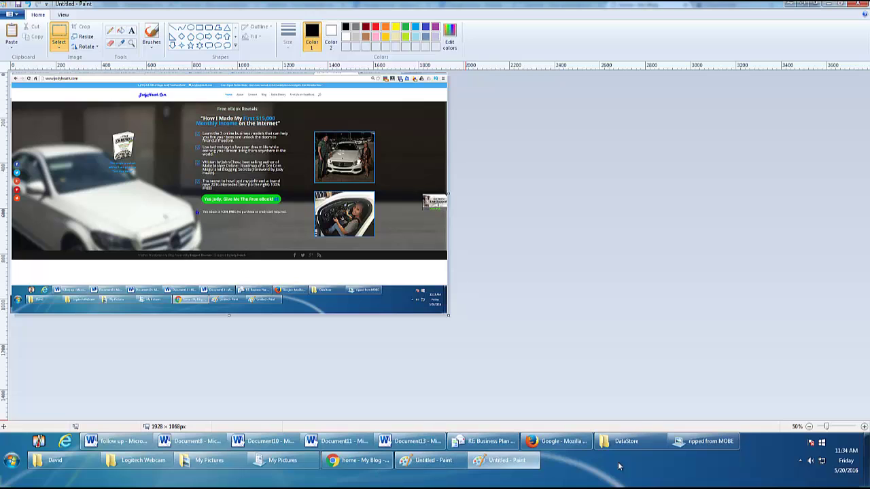
Bring the 'home - My Blog' Chrome window with the JodyHeath.com page to the front
click(352, 460)
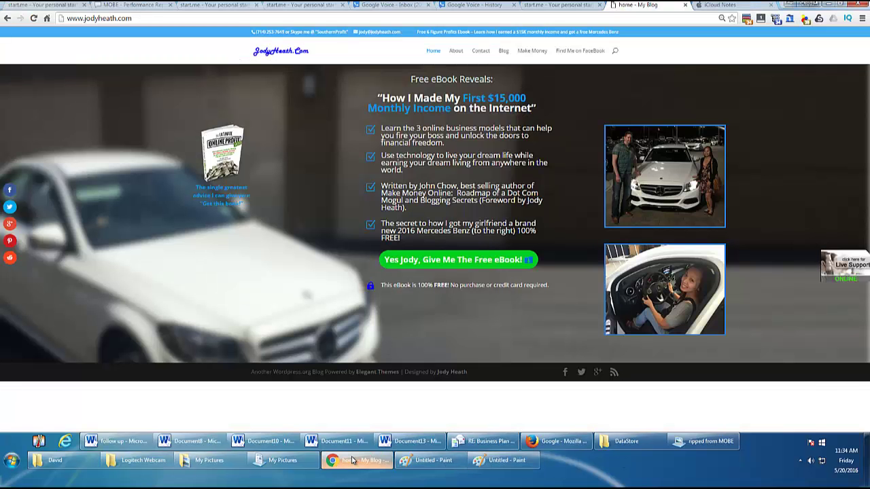